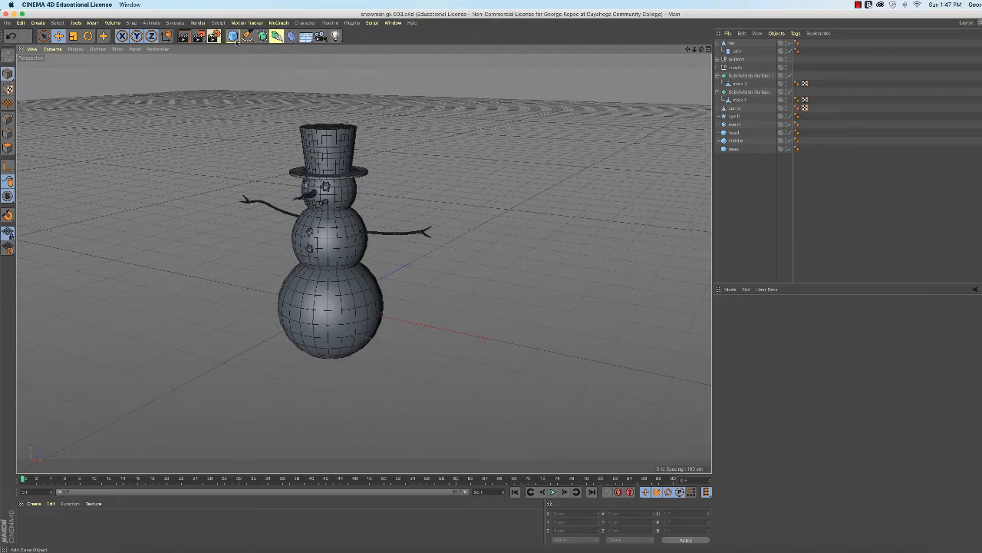
Step: Add a Landscape object under the snowman and reduce its Rough Furrows to 44 %
click(235, 39)
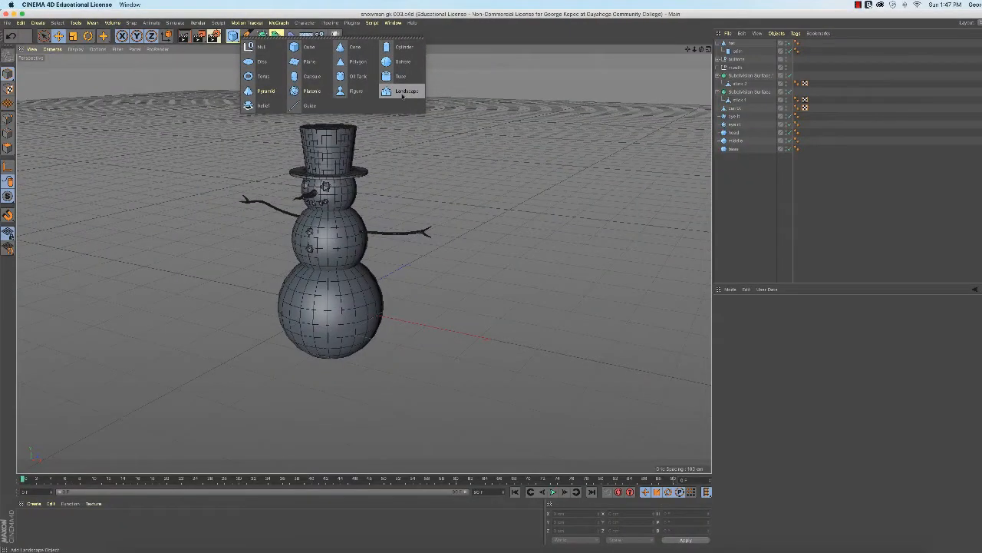
click(404, 92)
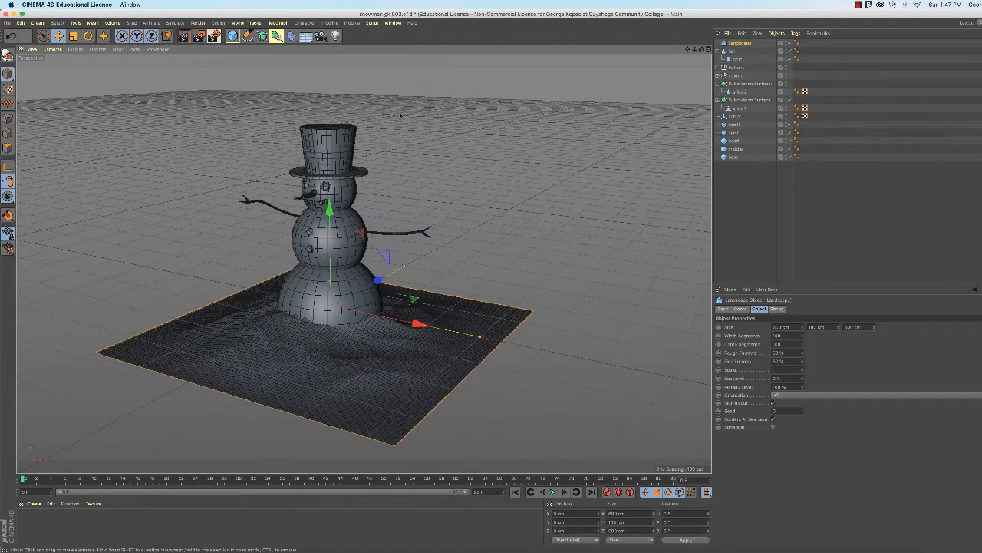
scroll(482, 258, down, 5)
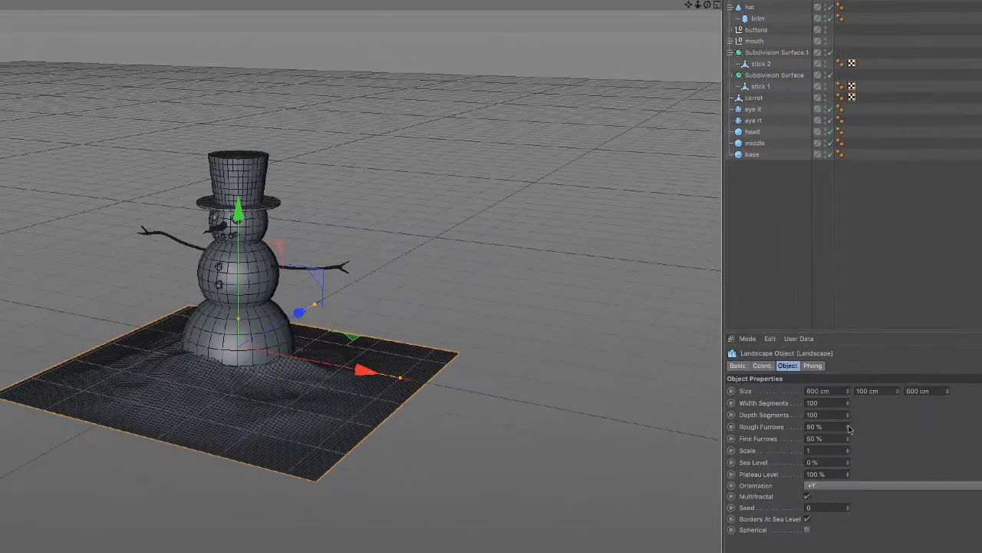
mouse_move(849, 427)
mouse_down()
mouse_move(848, 406)
mouse_move(849, 428)
mouse_up()
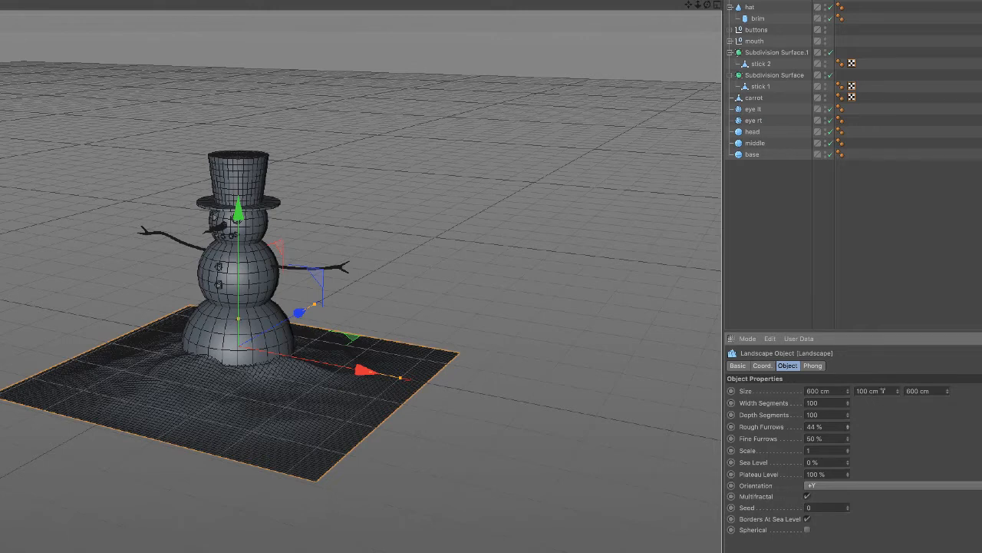
Step: Set the landscape's height to 600 cm and reduce its Rough Furrows to 36 %
drag(881, 391, 853, 390)
text(600)
key(Return)
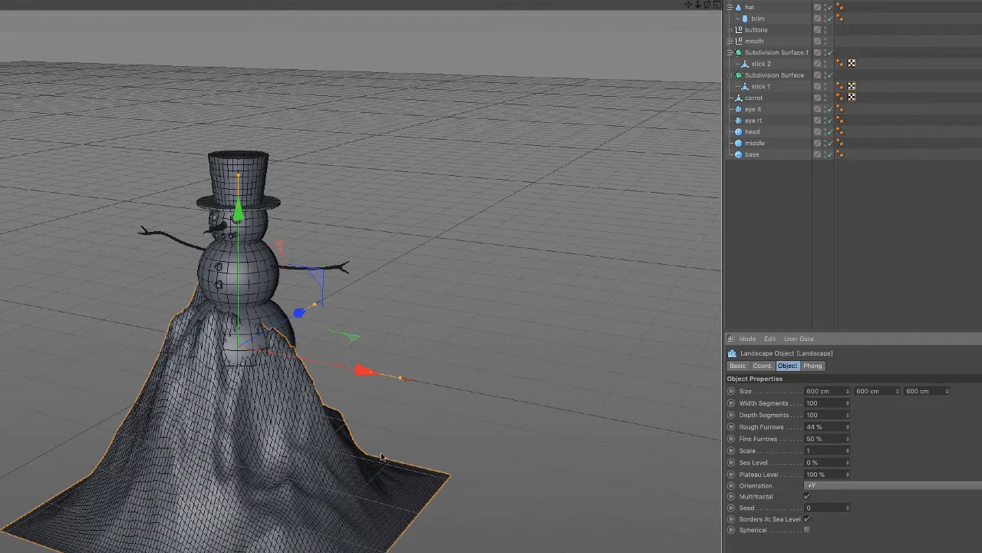
scroll(375, 421, down, 5)
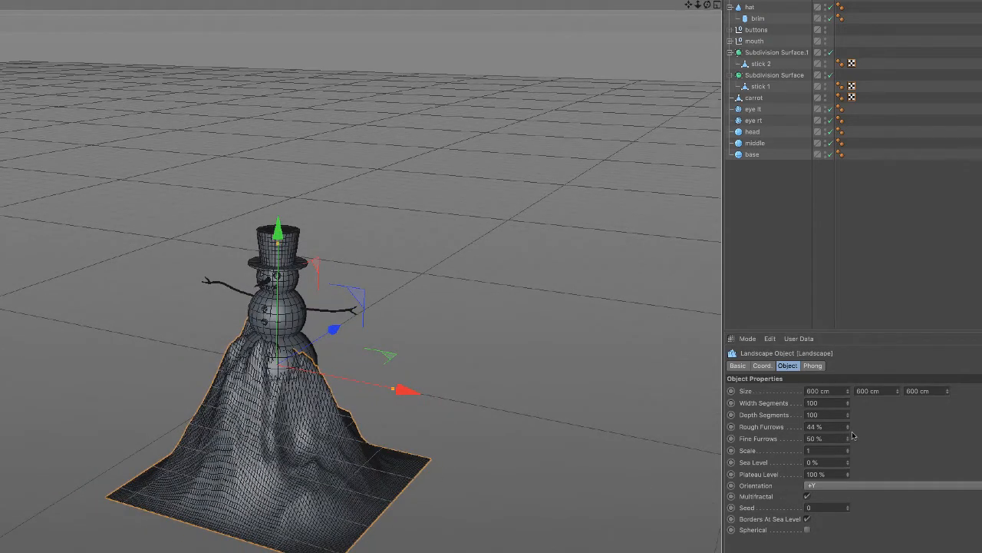
drag(848, 428, 848, 427)
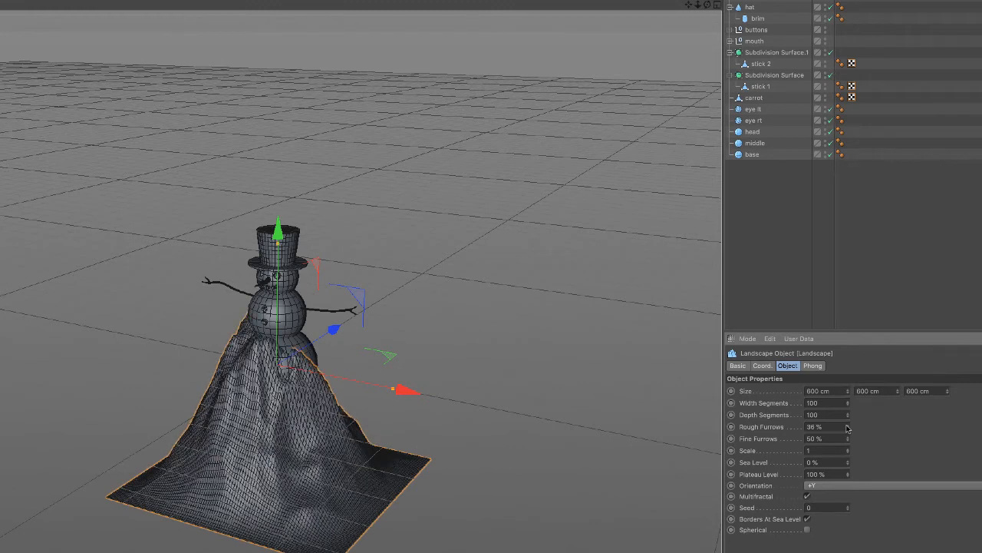
Step: Set the landscape's height to 100 cm
drag(891, 391, 849, 391)
text(100)
key(Return)
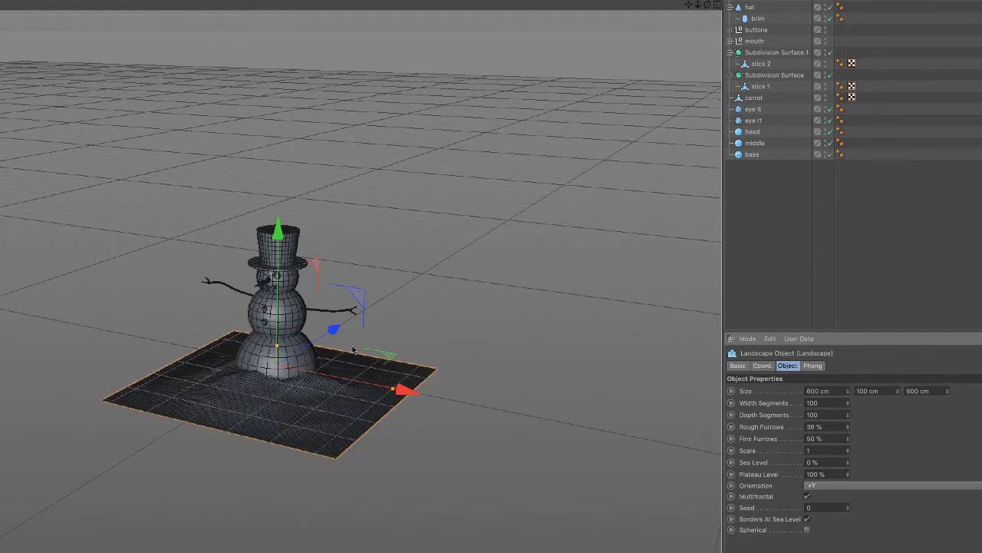
Step: Enlarge the landscape by setting both its width and its depth to 5000 cm
scroll(352, 348, up, 3)
scroll(352, 348, up, 2)
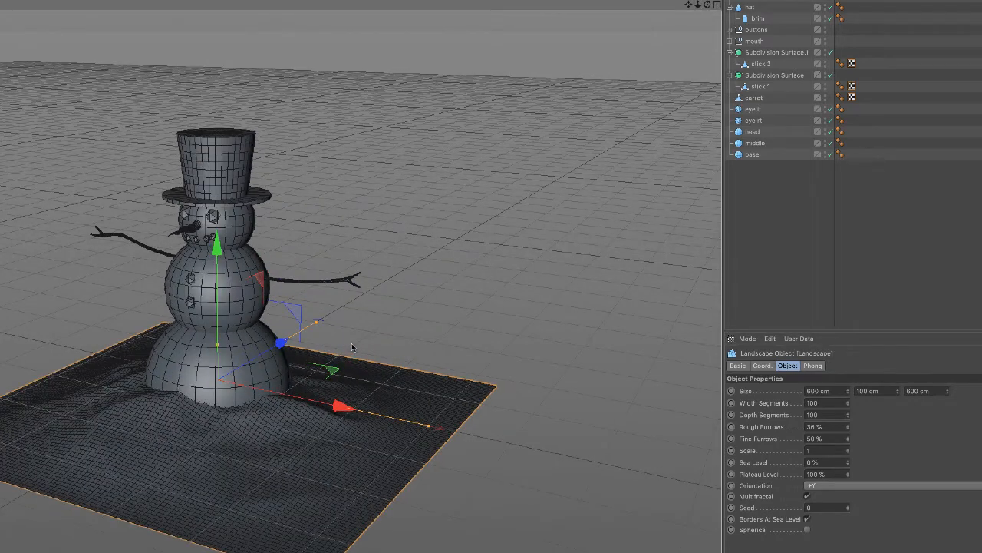
scroll(352, 348, up, 4)
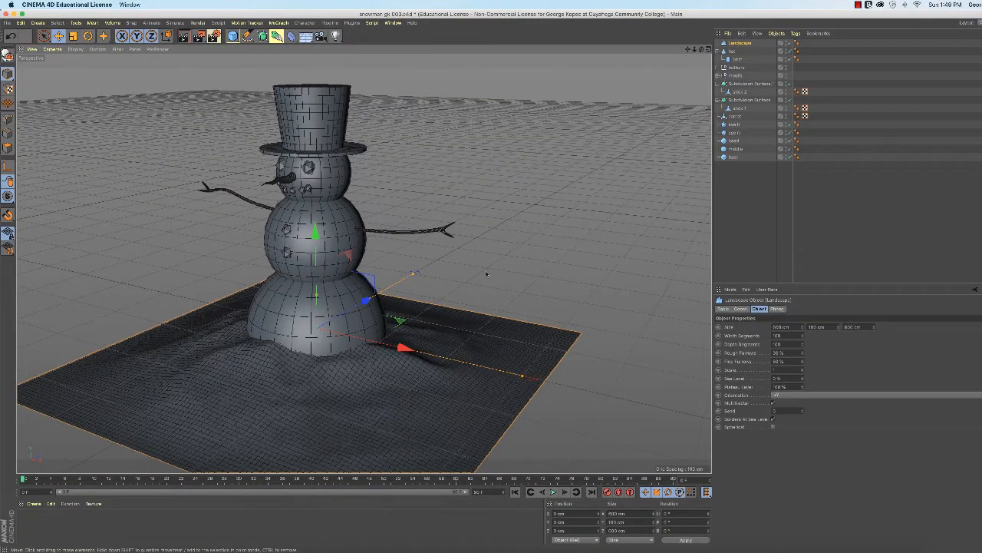
mouse_move(447, 262)
alt+mouse_down()
mouse_move(462, 256)
mouse_move(465, 267)
alt+mouse_up()
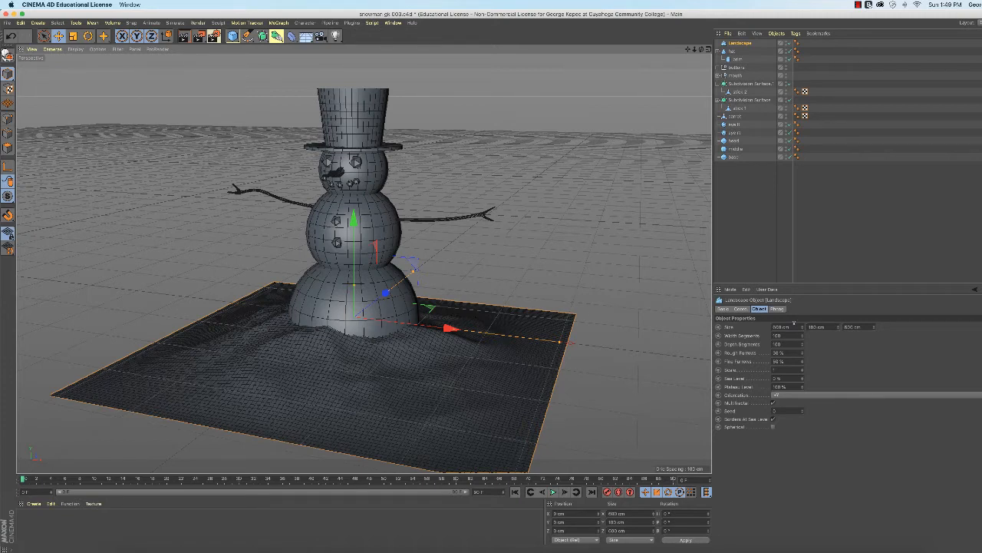
double_click(783, 326)
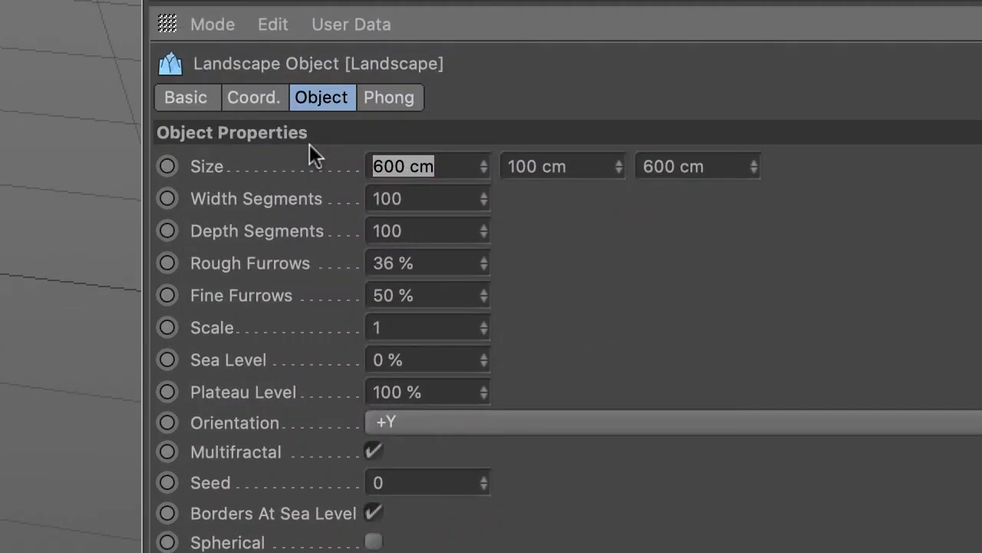
text(5000)
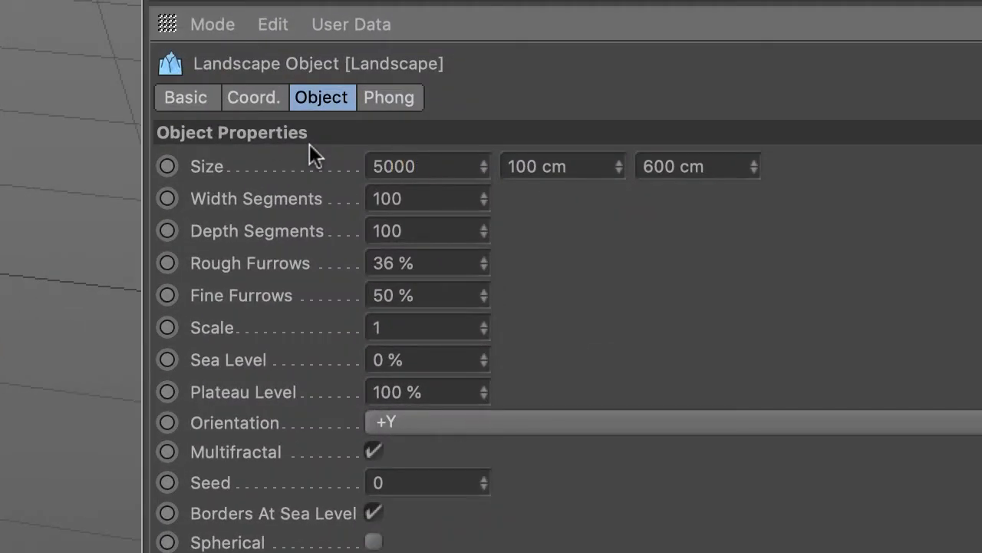
click(729, 167)
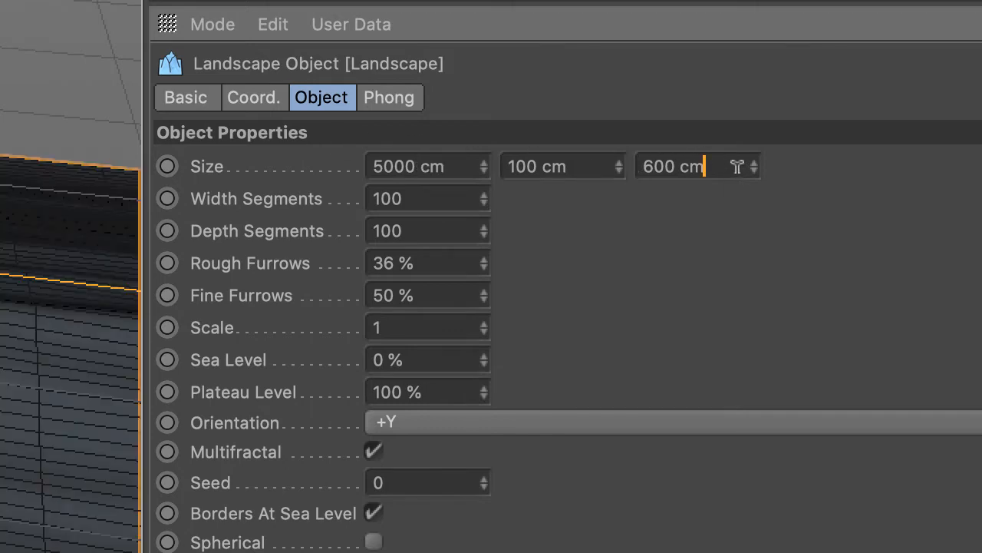
drag(704, 166, 618, 175)
text(4)
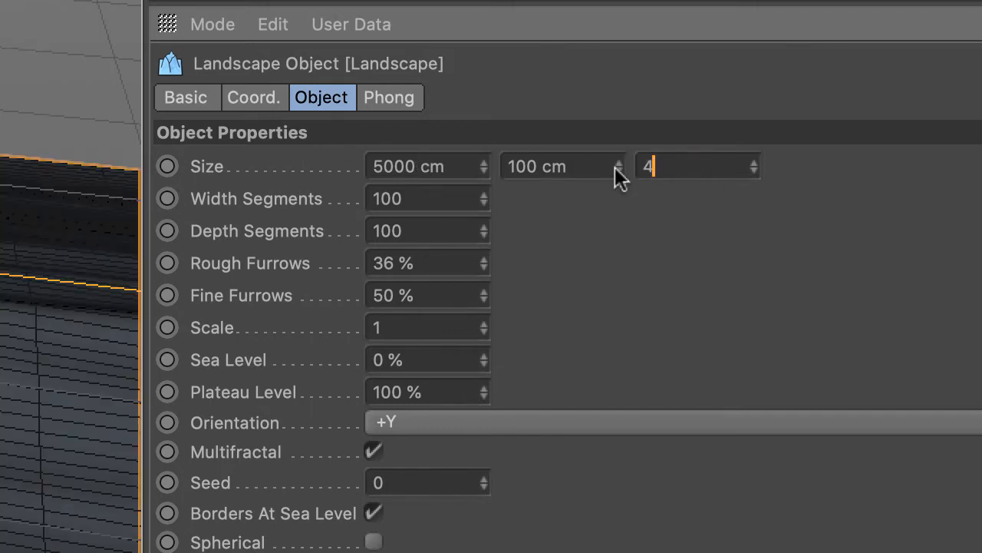
key(BackSpace)
text(5000)
key(Return)
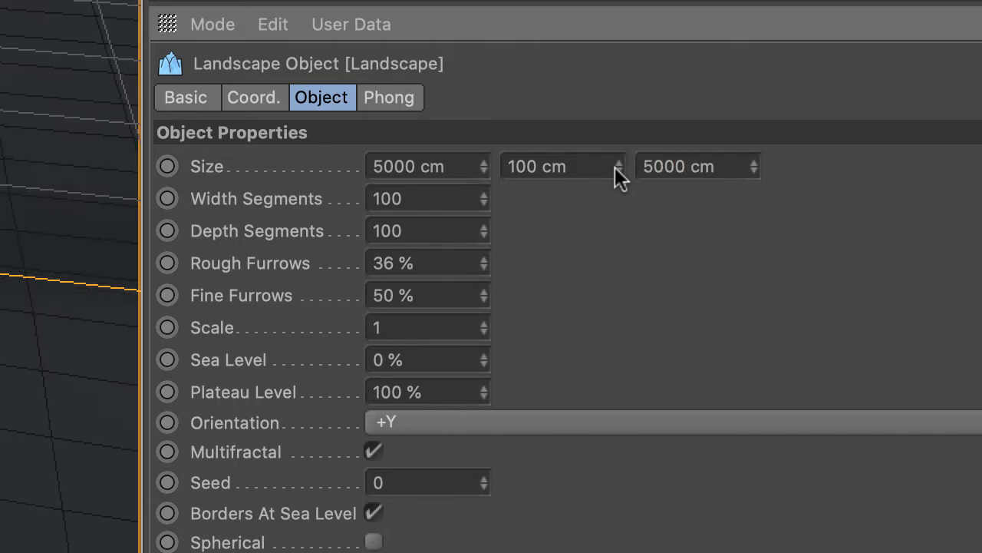
Step: Set the landscape's height to 500 cm
drag(588, 164, 497, 151)
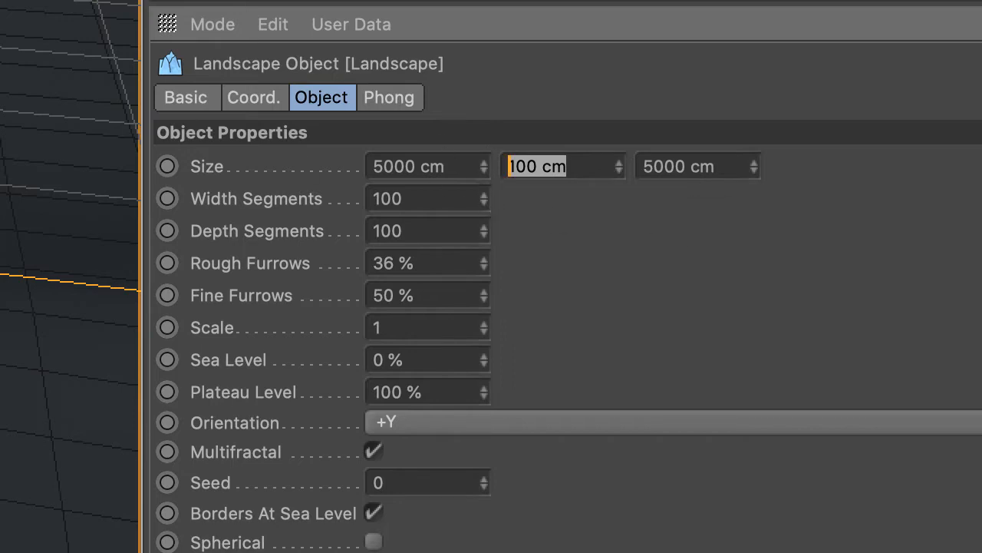
key(Return)
drag(587, 167, 497, 157)
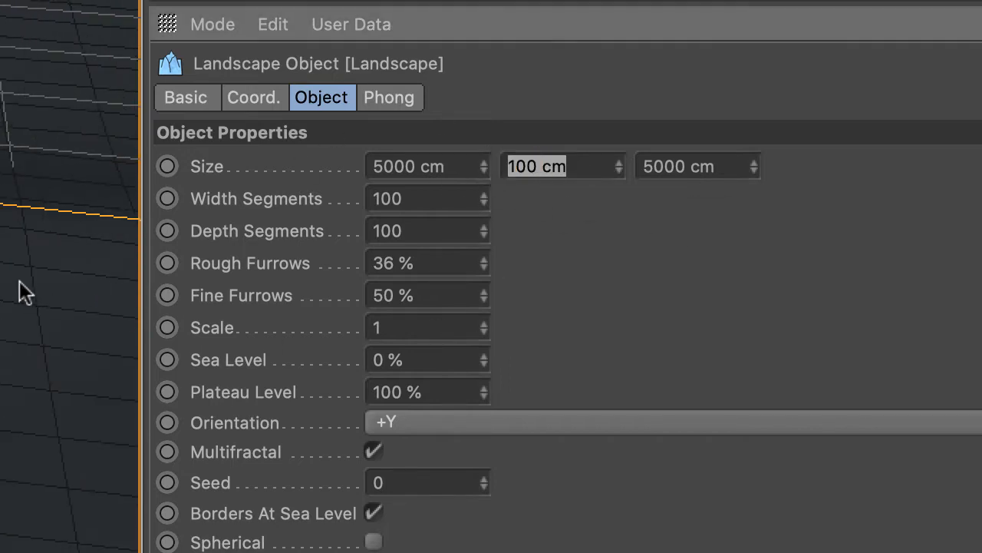
text(500)
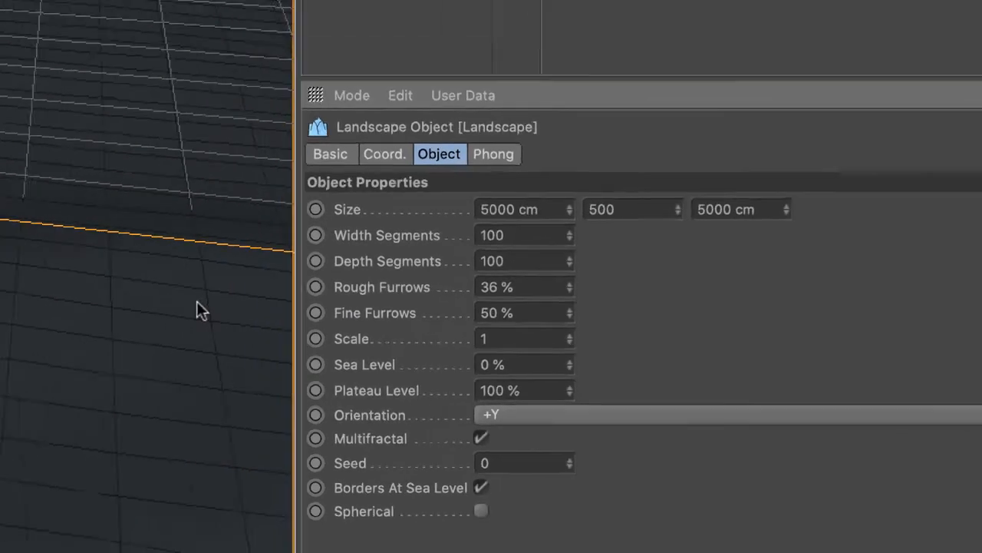
key(Return)
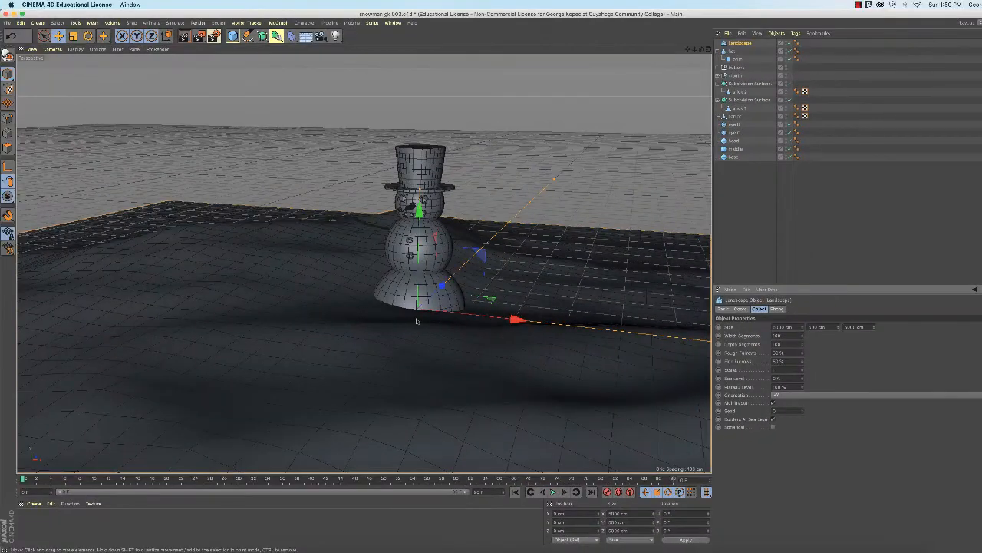
Step: Move the landscape behind the snowman to about 2145 cm in Z and about -1521 cm in X
scroll(416, 321, down, 5)
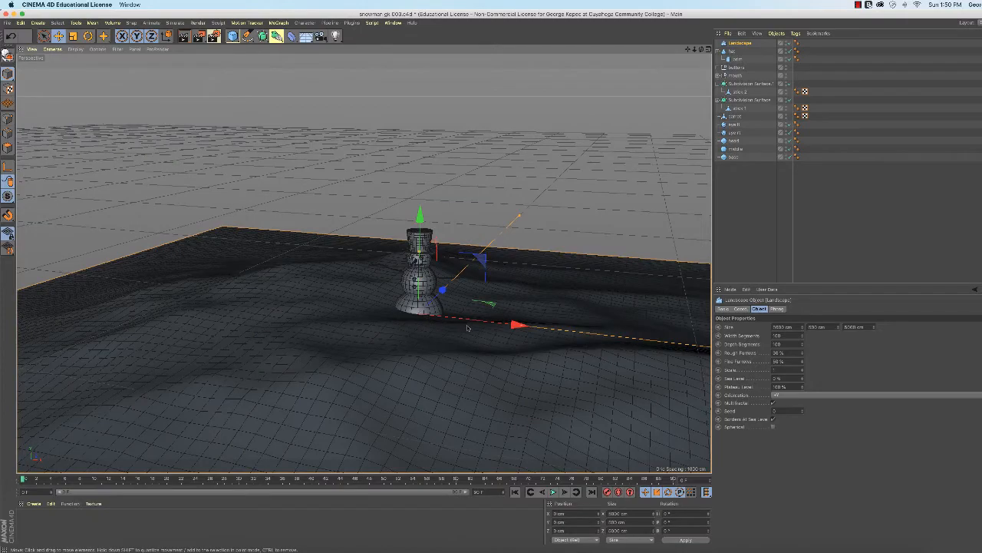
scroll(466, 328, down, 3)
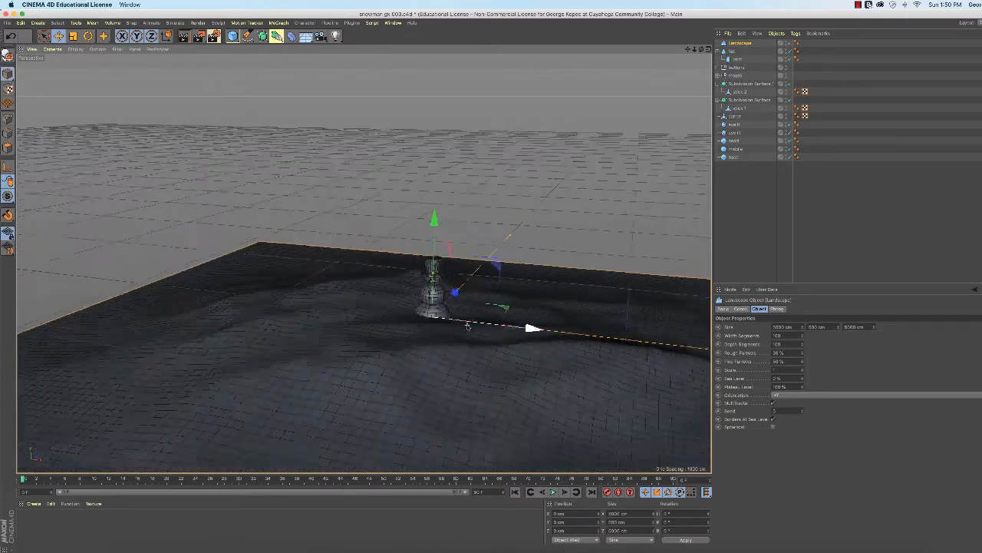
scroll(467, 328, up, 8)
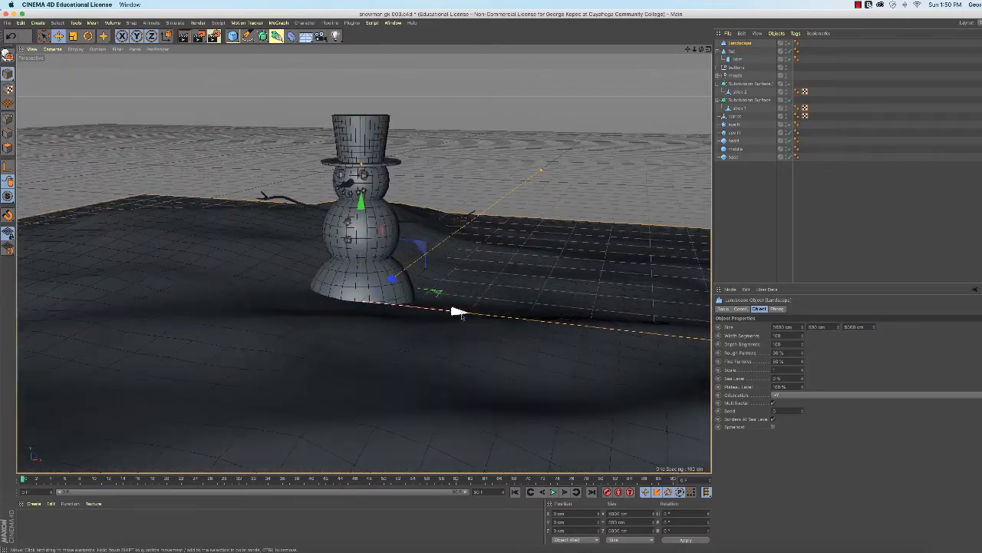
scroll(472, 251, up, 2)
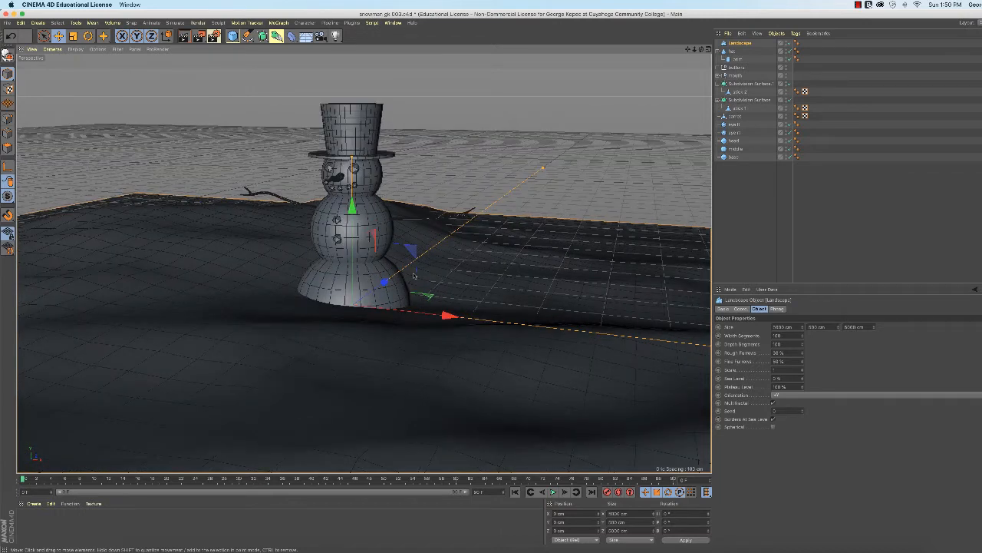
scroll(414, 275, down, 10)
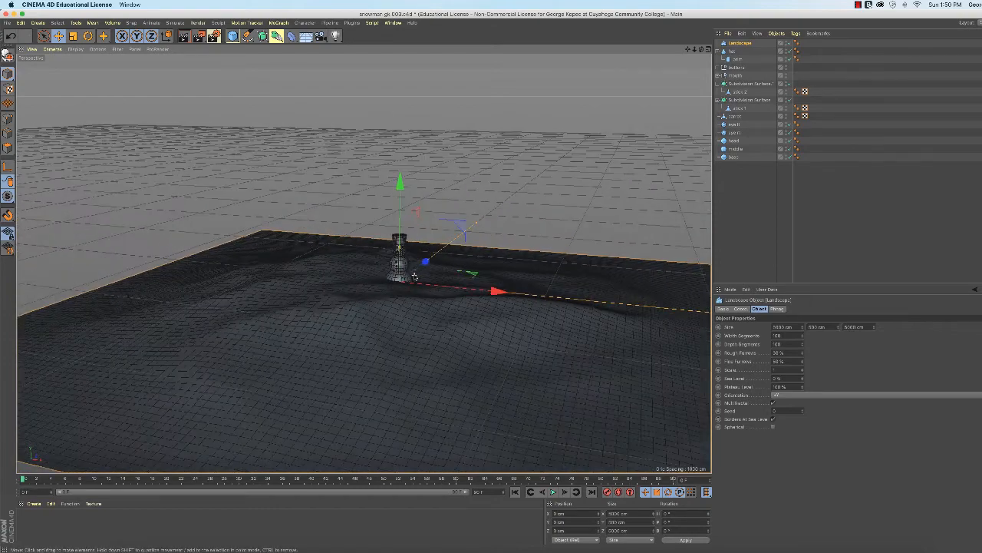
scroll(414, 274, down, 5)
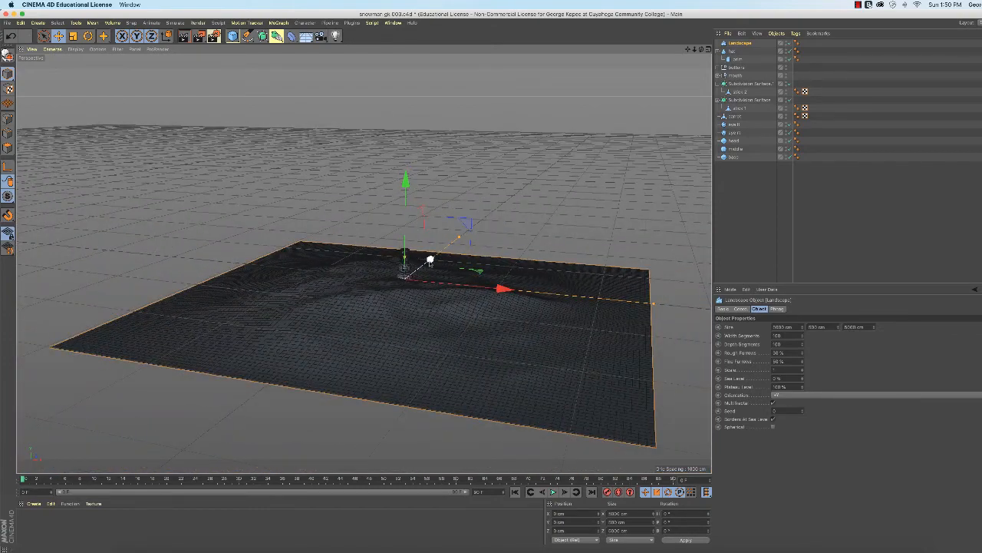
drag(430, 261, 477, 222)
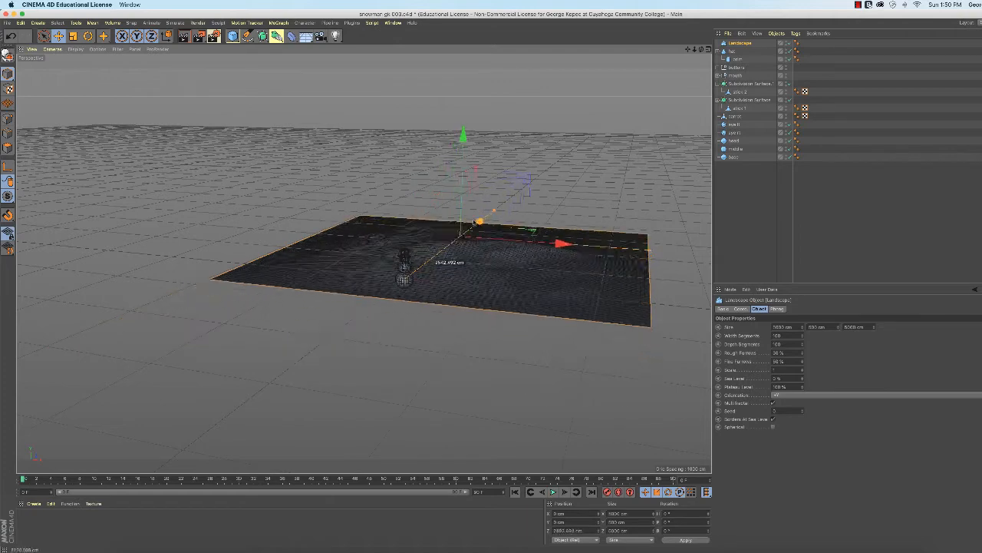
drag(556, 246, 448, 238)
Step: Increase the landscape's Rough Furrows to 55 %
scroll(447, 254, up, 2)
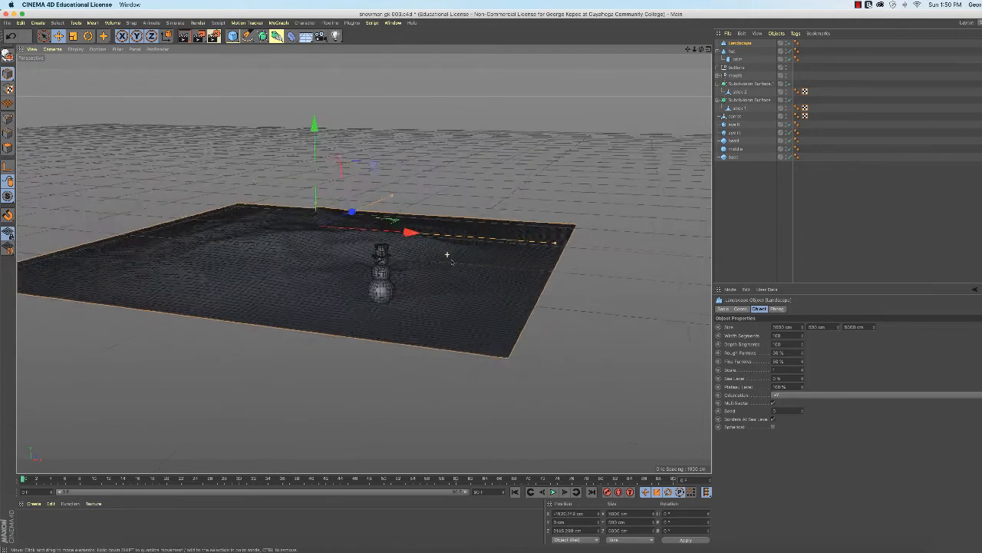
scroll(448, 259, up, 5)
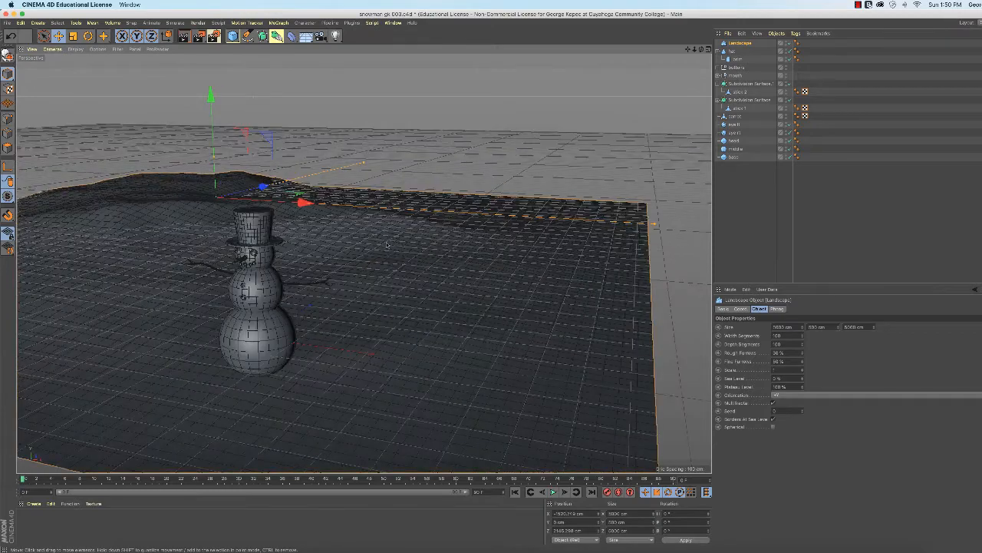
alt+middle_drag(386, 245, 447, 260)
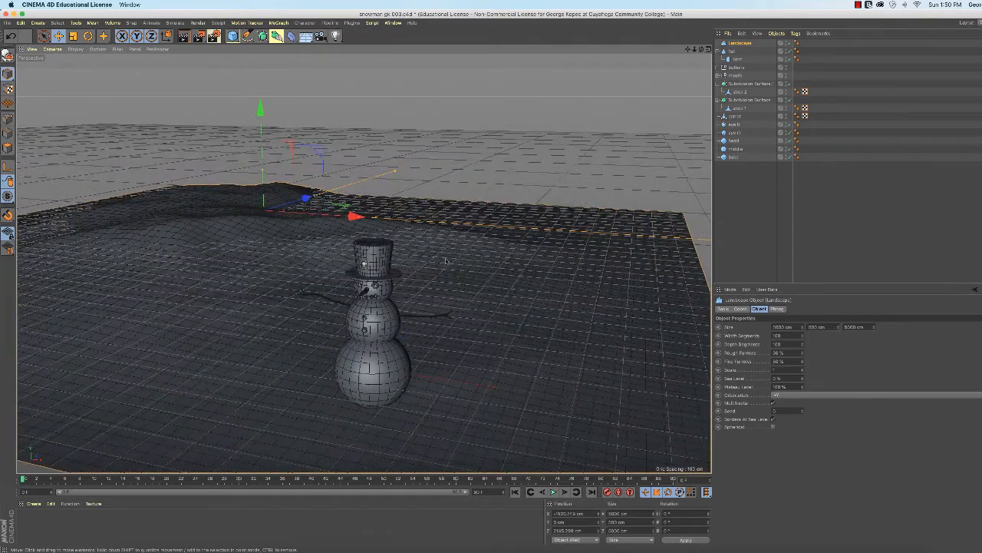
scroll(447, 261, up, 2)
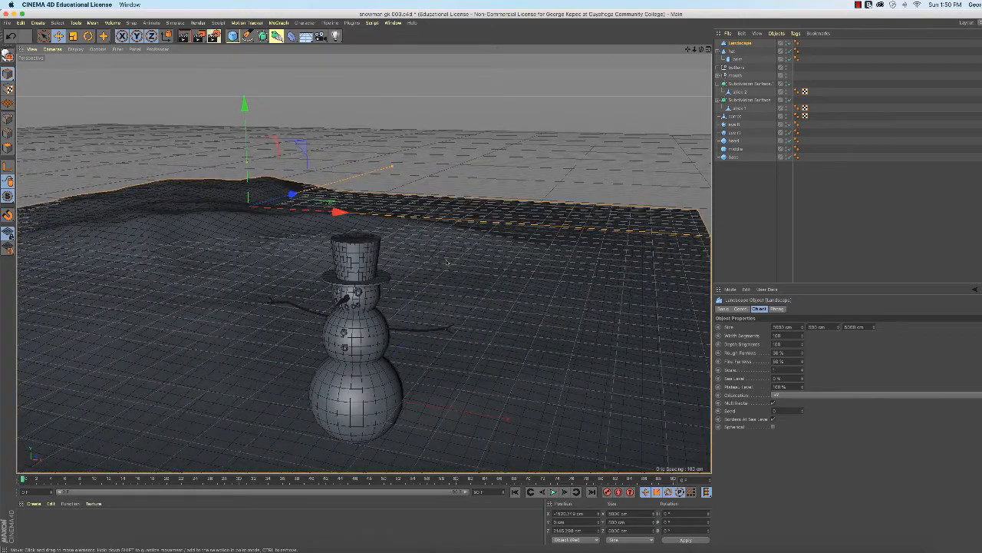
scroll(446, 262, up, 3)
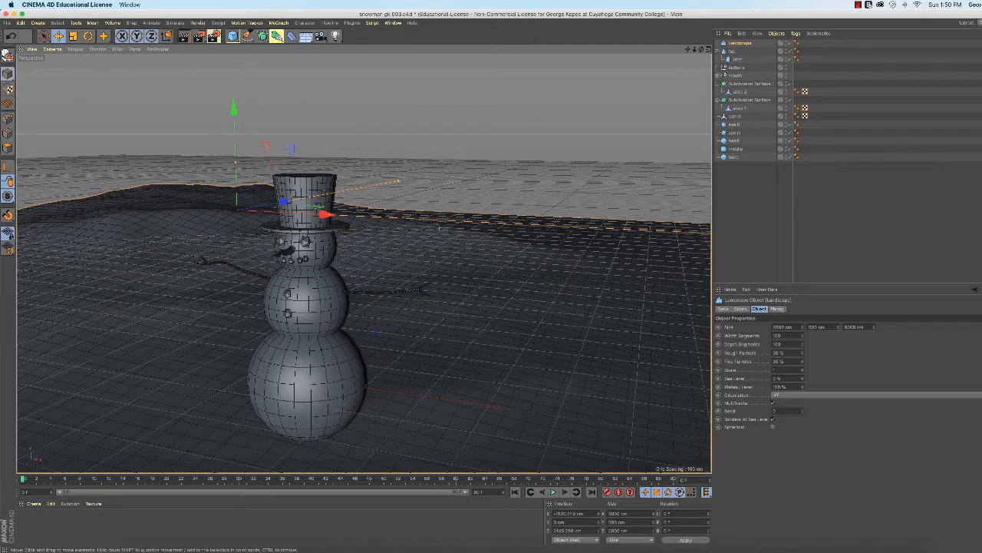
scroll(439, 226, down, 6)
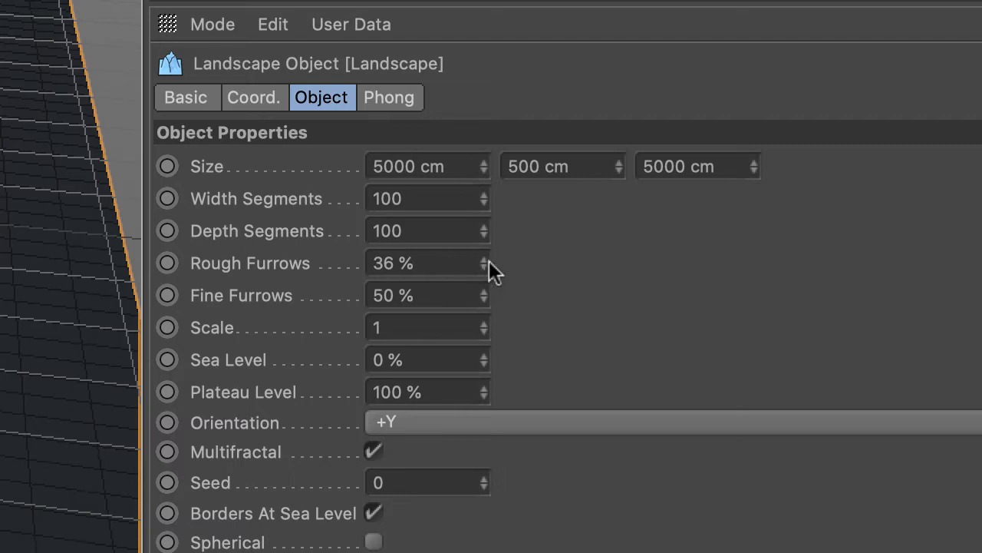
drag(489, 260, 490, 265)
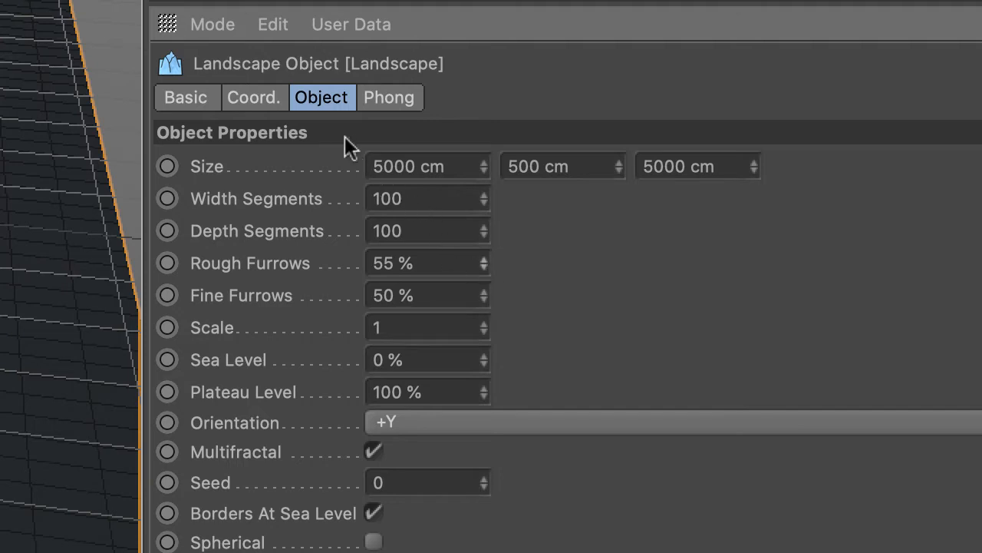
Step: Try to set the landscape's X position to -1500 m in its coordinates
click(254, 98)
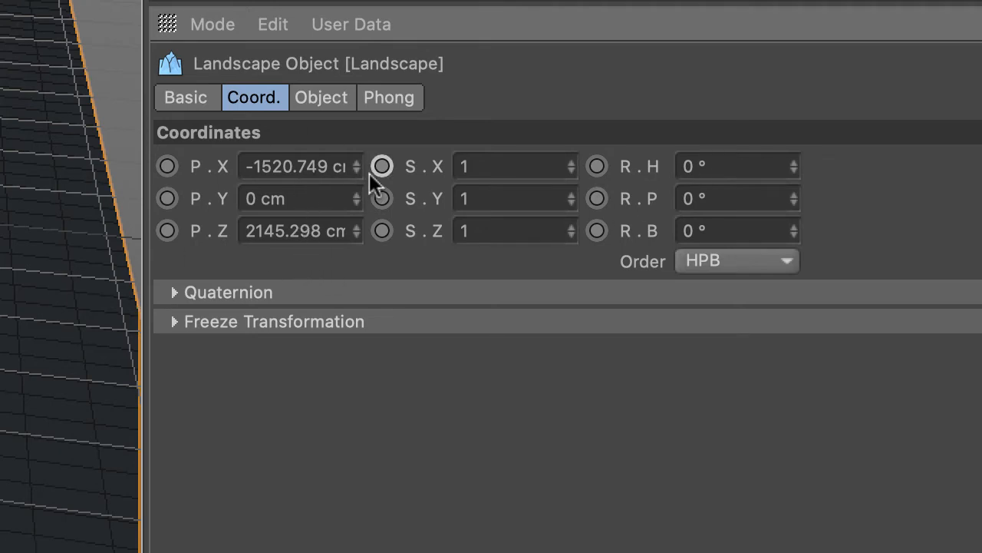
click(340, 165)
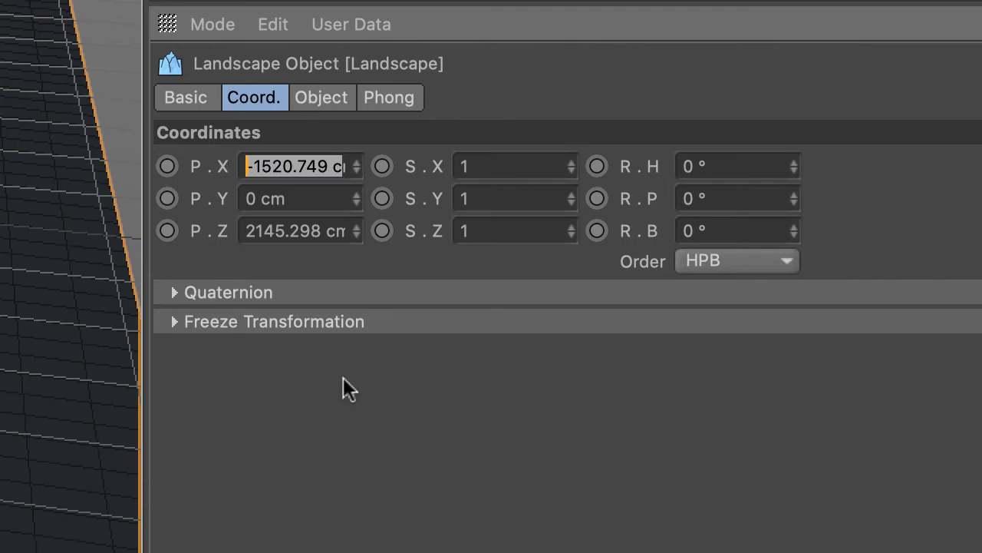
text(-m)
key(Left)
text(14)
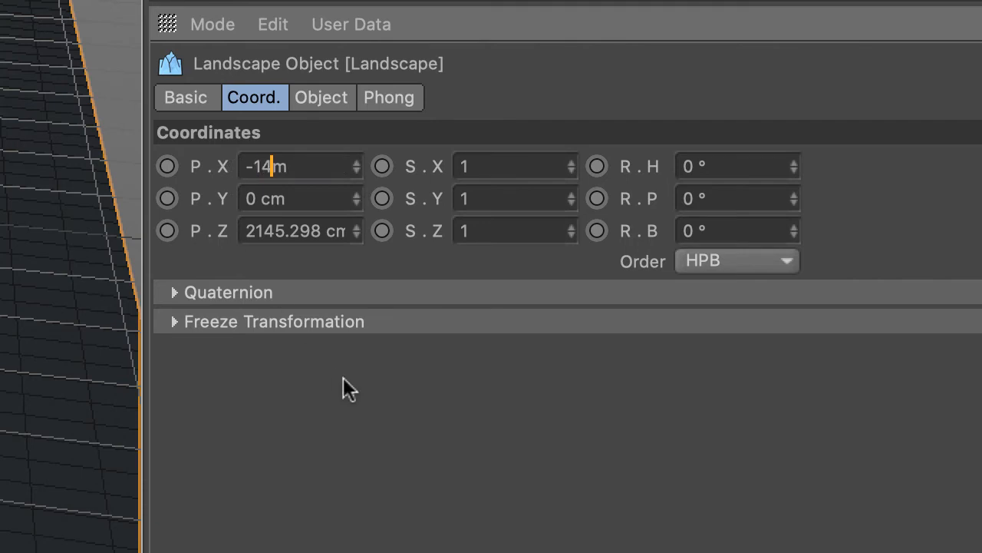
text(00)
key(BackSpace)
key(BackSpace)
key(BackSpace)
key(BackSpace)
text(1500)
key(Tab)
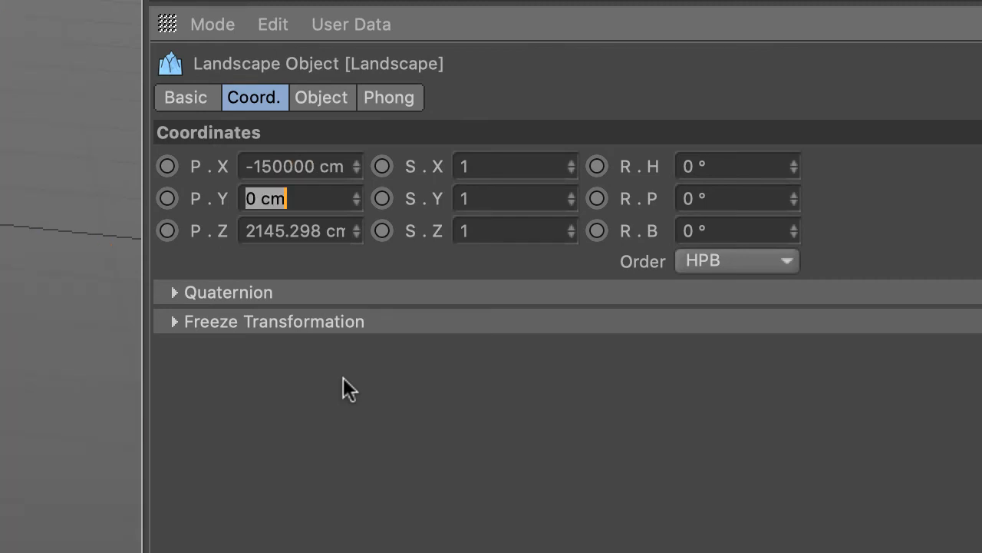
key(Return)
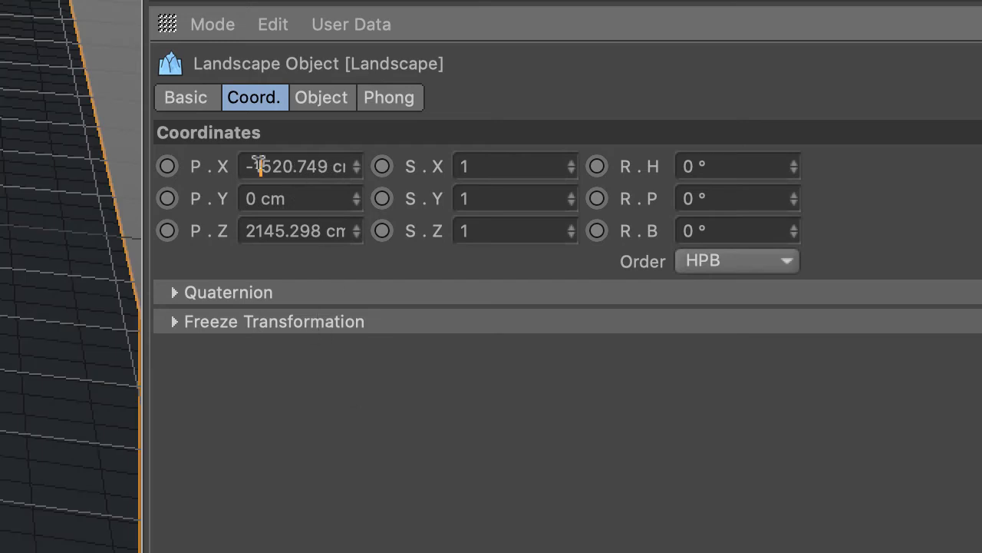
Step: Set the landscape's position to -1500 cm in X and 2000 cm in Z
drag(261, 164, 359, 171)
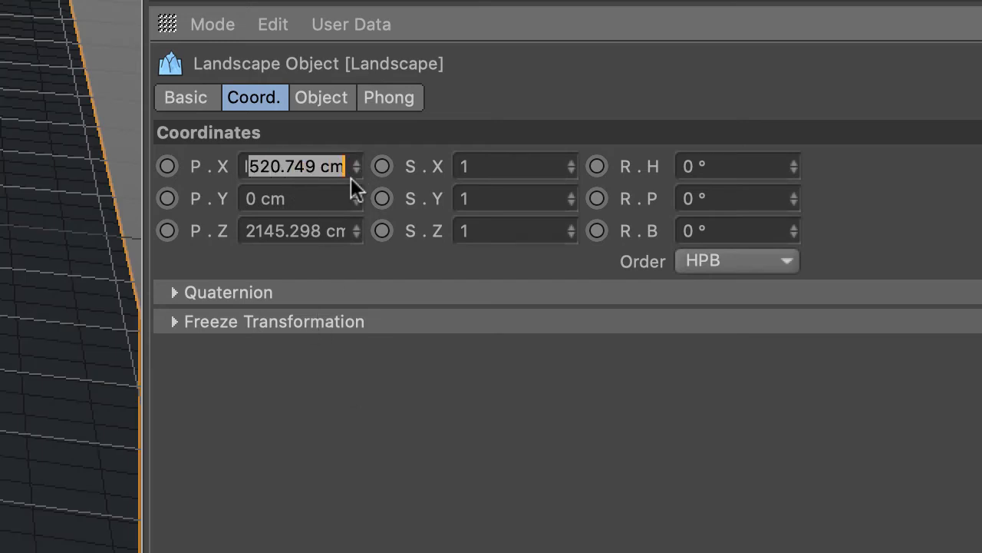
text(5000)
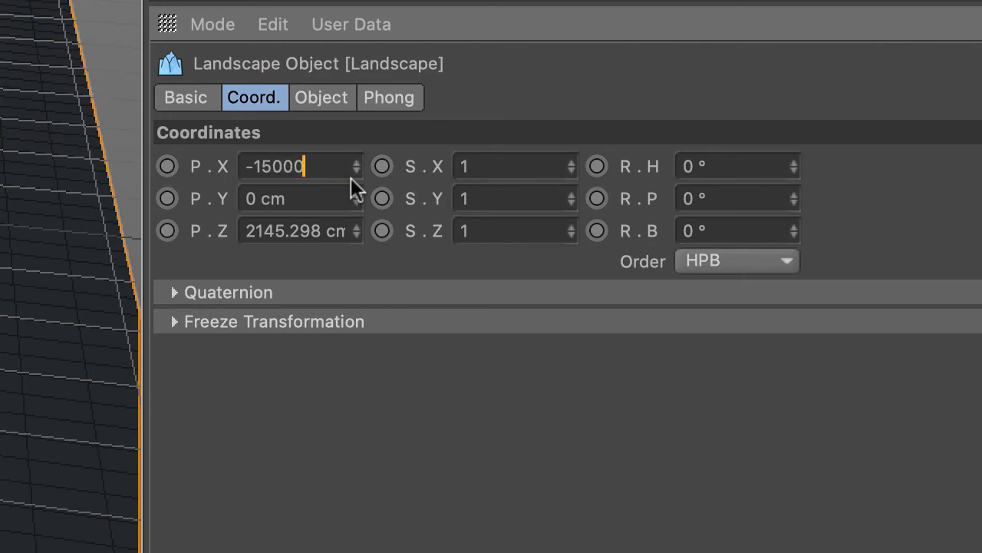
key(BackSpace)
click(299, 230)
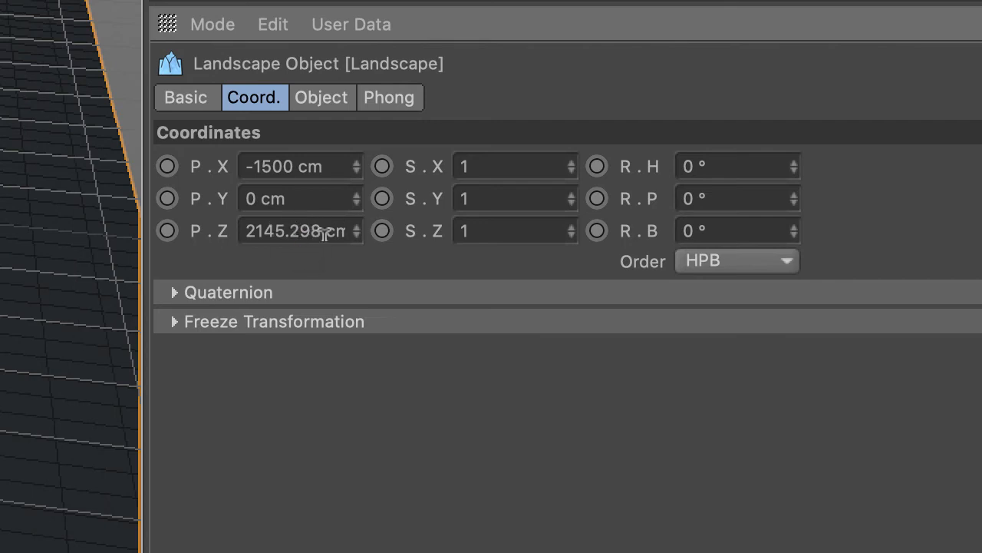
drag(327, 227, 214, 252)
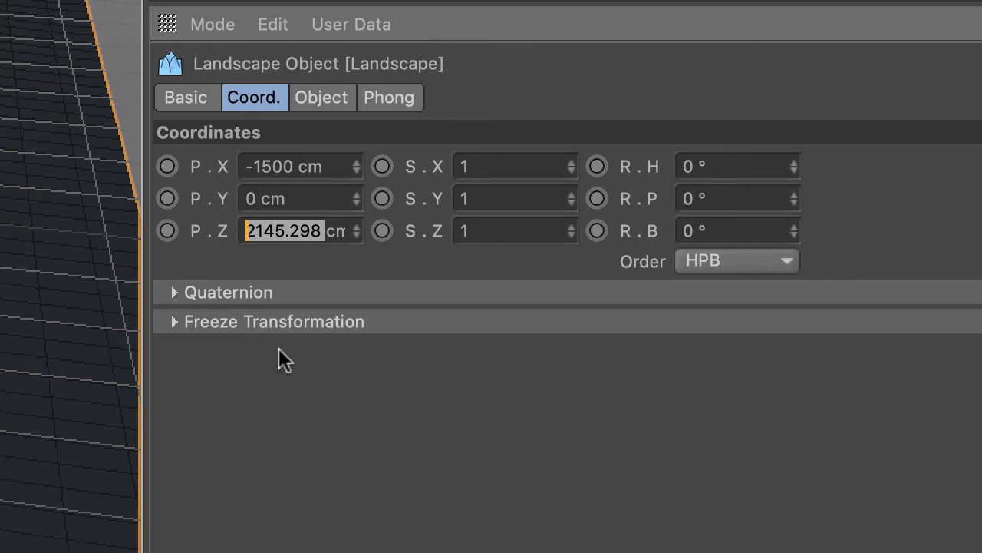
text(2000)
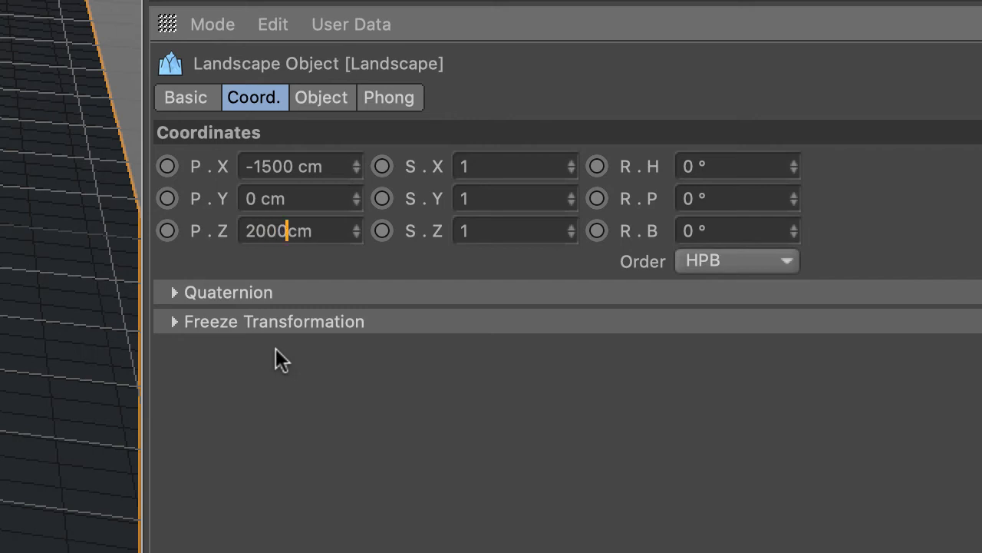
key(Return)
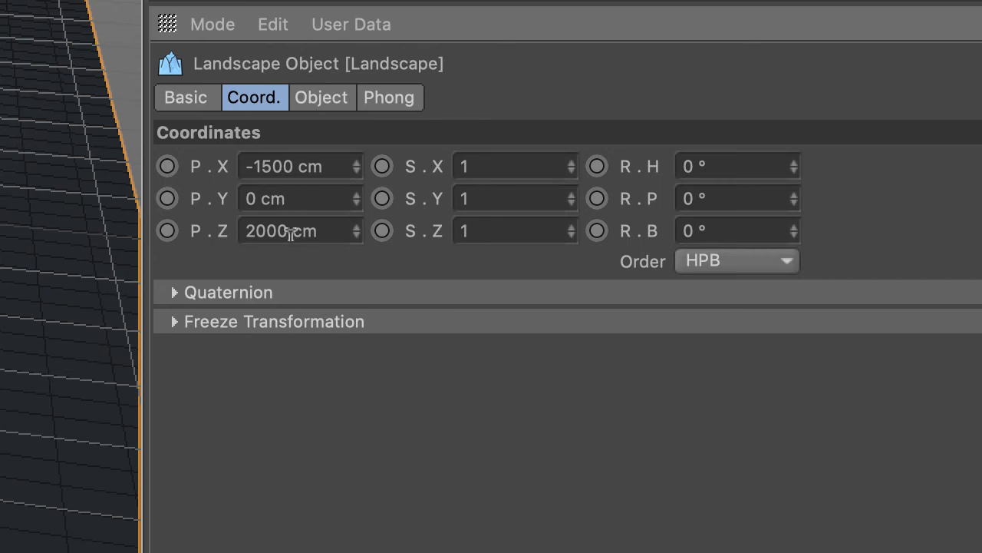
Step: Show the landscape's object properties and inspect how the terrain lies around the snowman from a higher, wider view
click(320, 95)
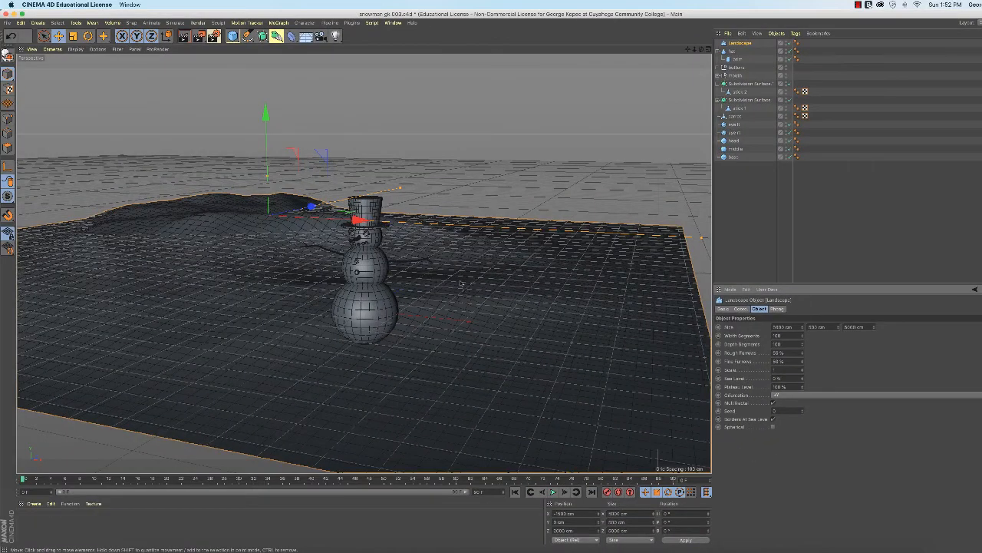
alt+drag(461, 274, 469, 287)
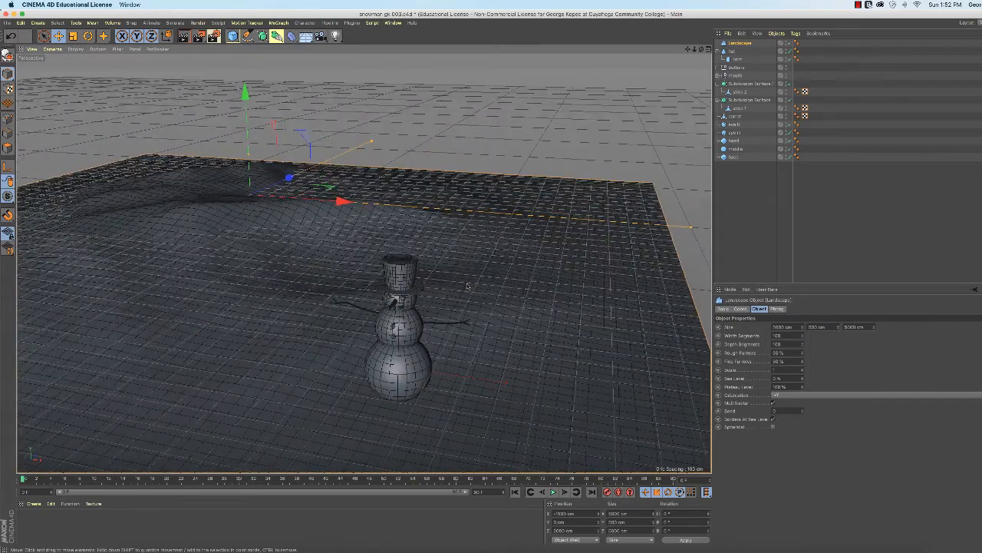
scroll(468, 286, down, 3)
scroll(511, 301, down, 2)
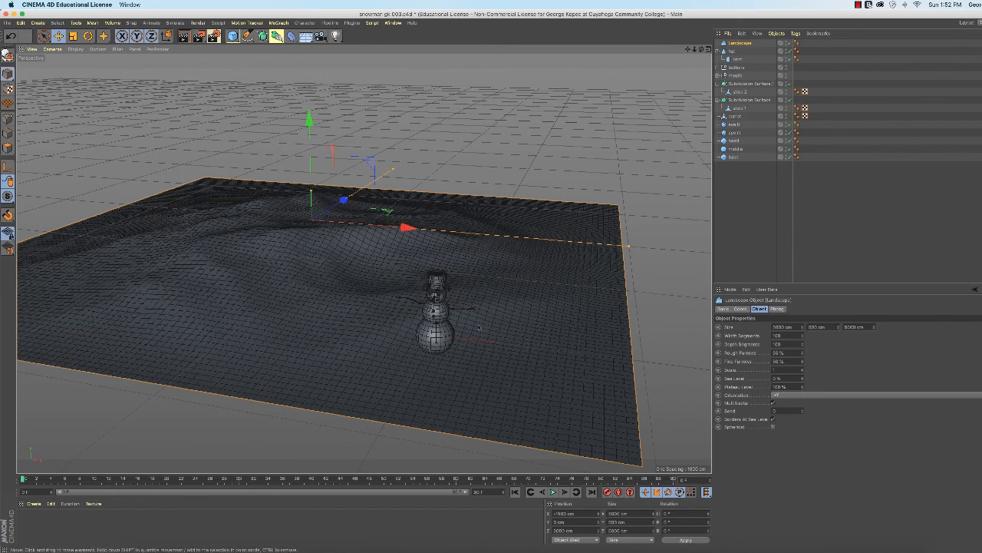
scroll(478, 328, up, 2)
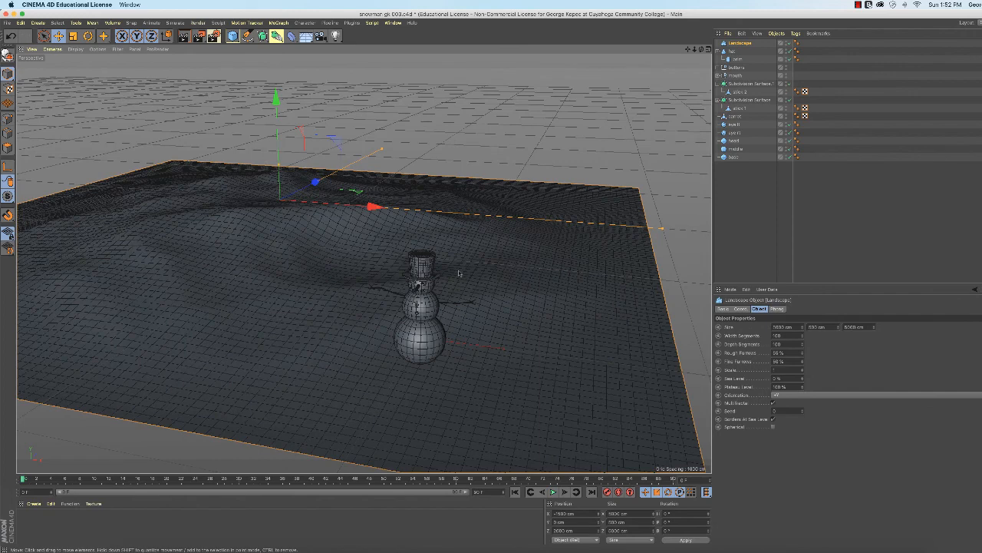